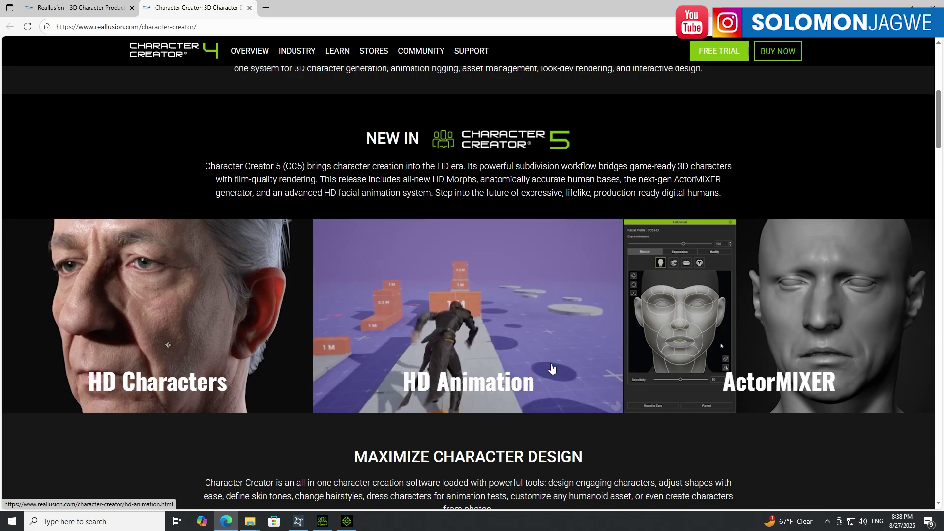
Step: Scroll through the CC5 feature showcases and back, then bring Character Creator 5 to the front
scroll(551, 368, down, 7)
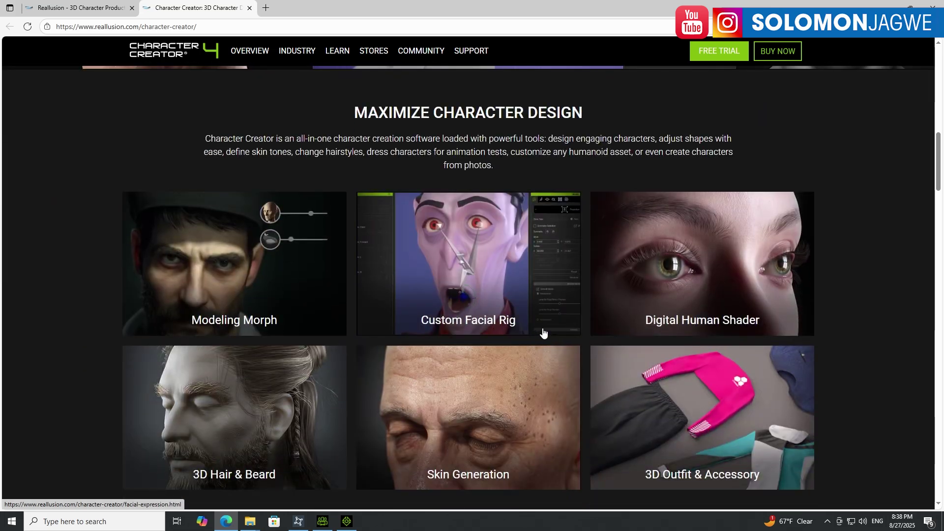
scroll(546, 330, down, 8)
scroll(552, 330, up, 6)
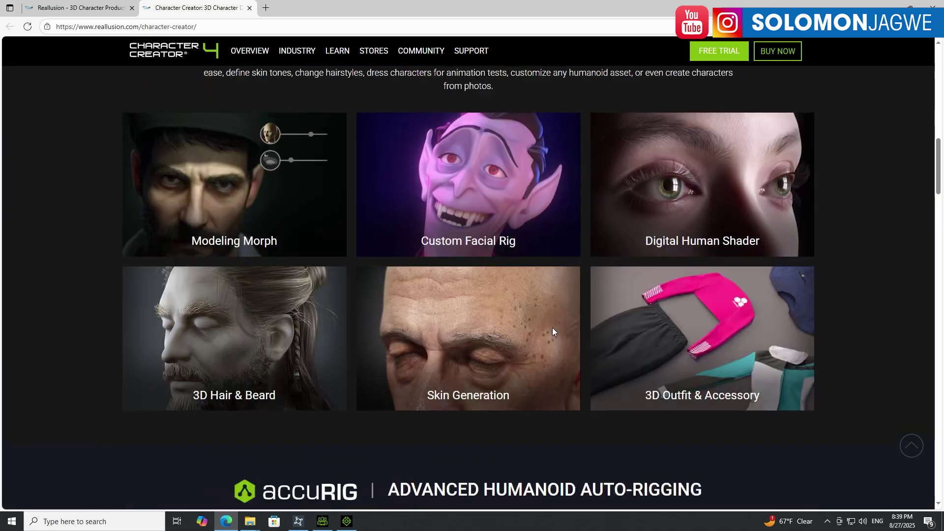
scroll(552, 328, up, 15)
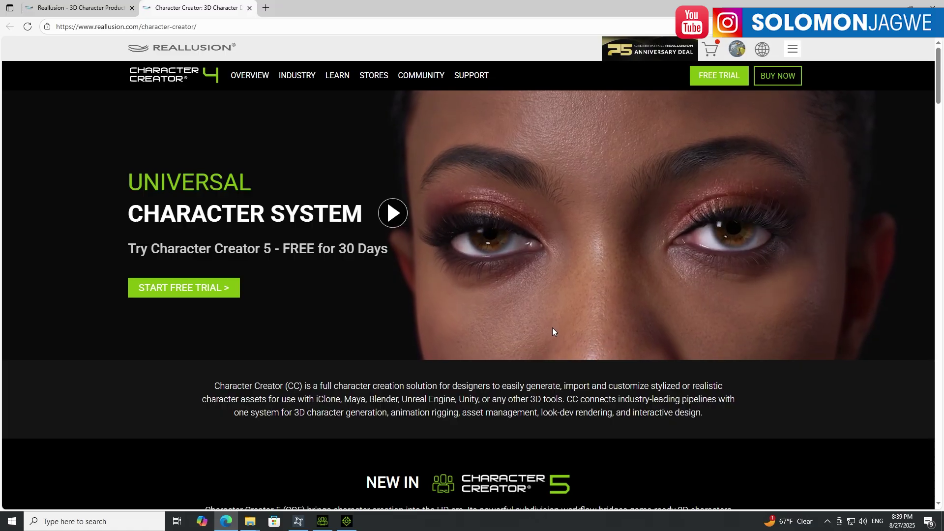
mouse_move(347, 525)
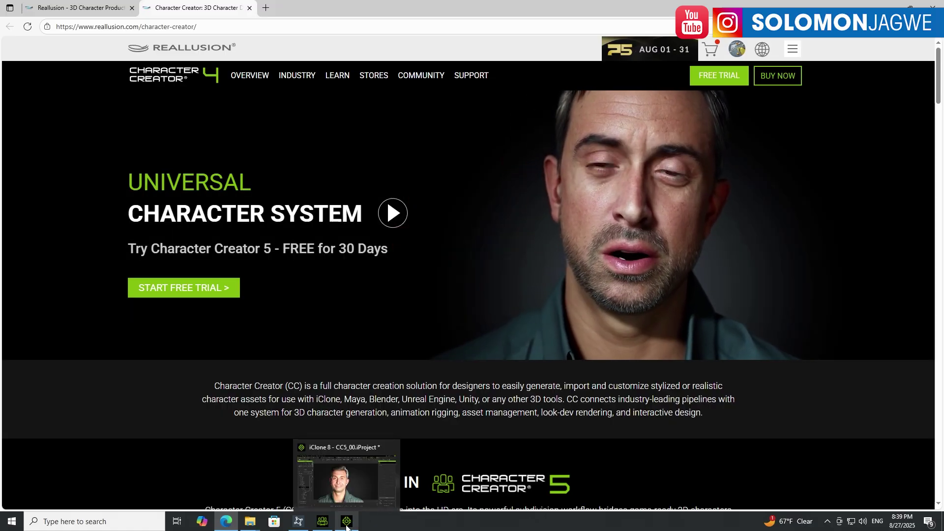
click(324, 524)
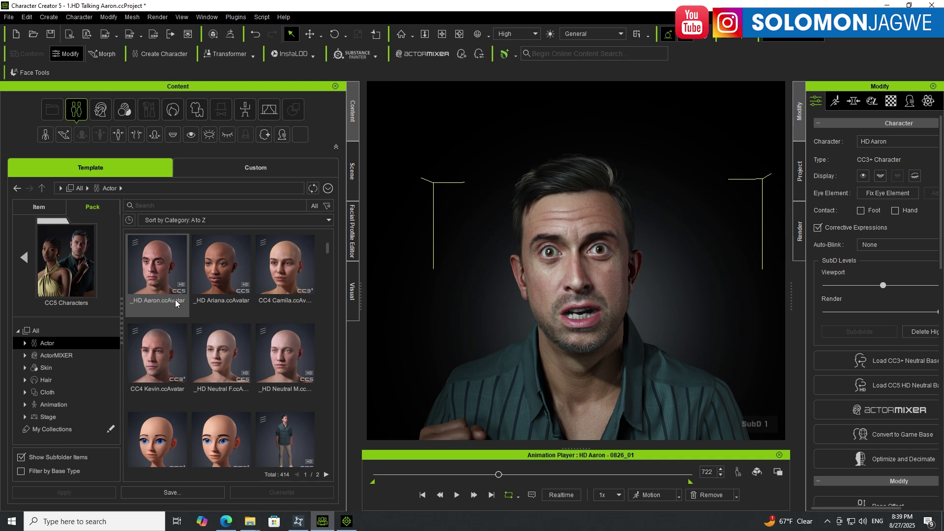
Step: Zoom the viewport onto HD Aaron's face and select the talking character from its right-click menu
scroll(175, 300, down, 3)
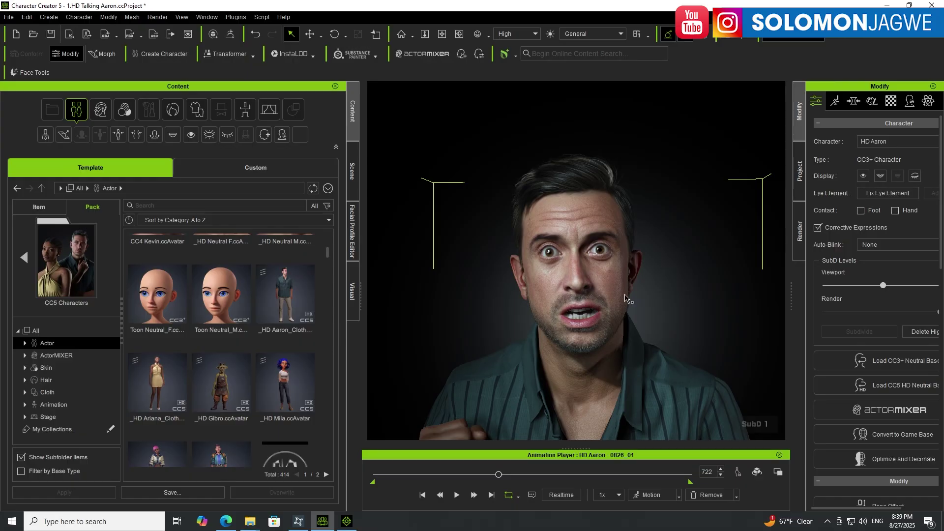
scroll(285, 384, down, 2)
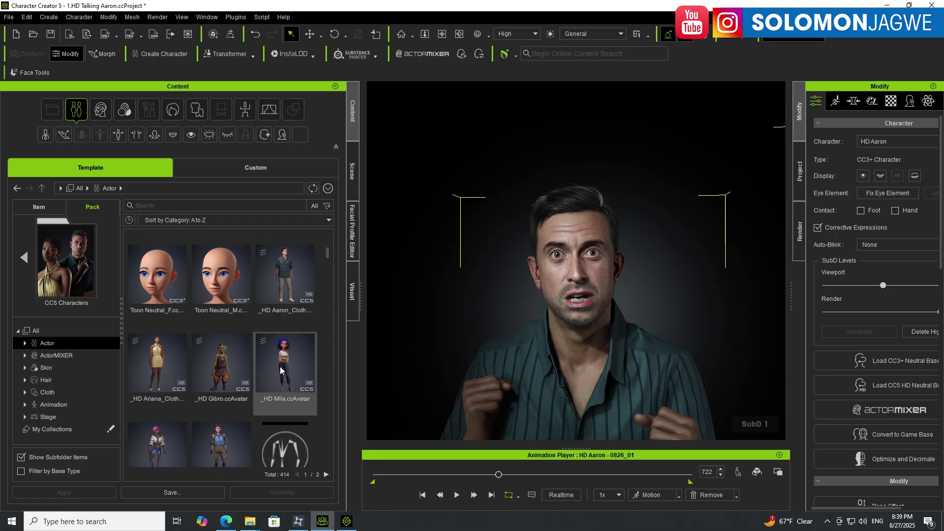
scroll(550, 297, up, 5)
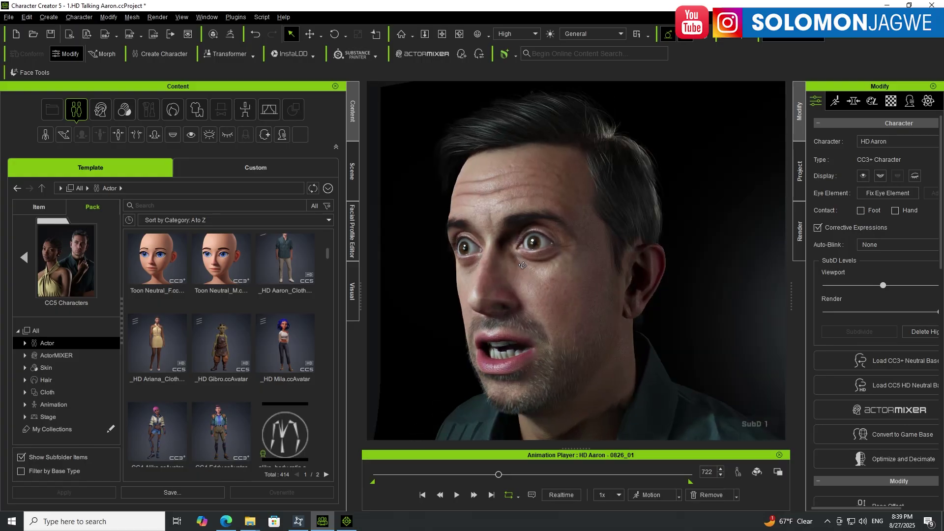
right_click(689, 269)
click(722, 274)
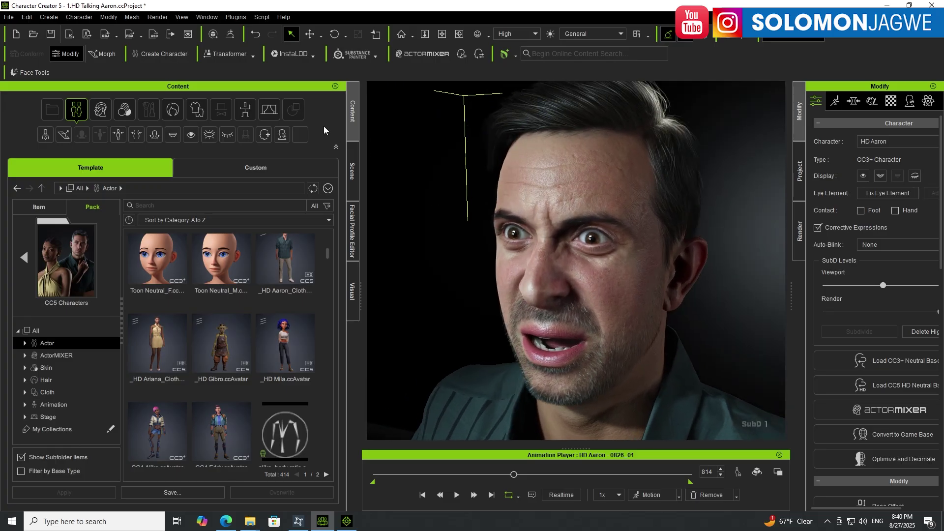
Step: Convert HD Aaron to CC3+ with the Transformer and recentre his face in the viewport
click(252, 57)
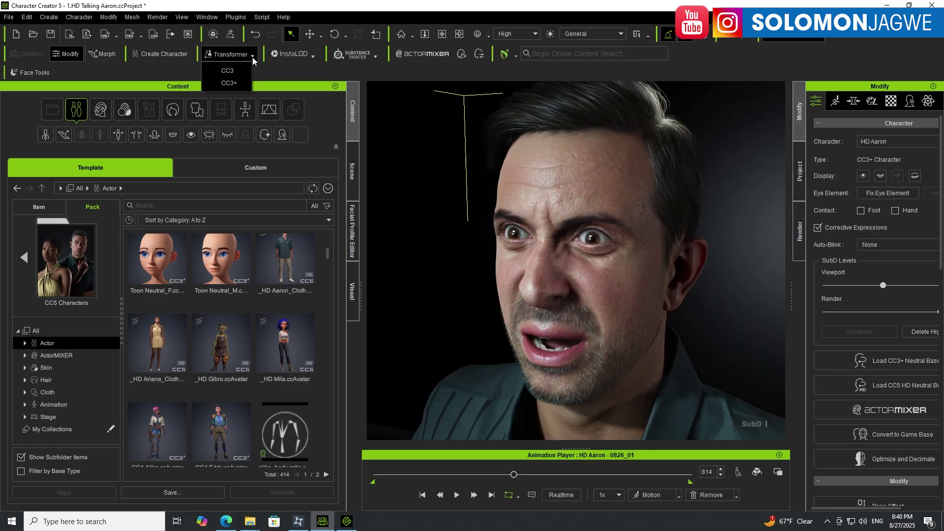
click(235, 84)
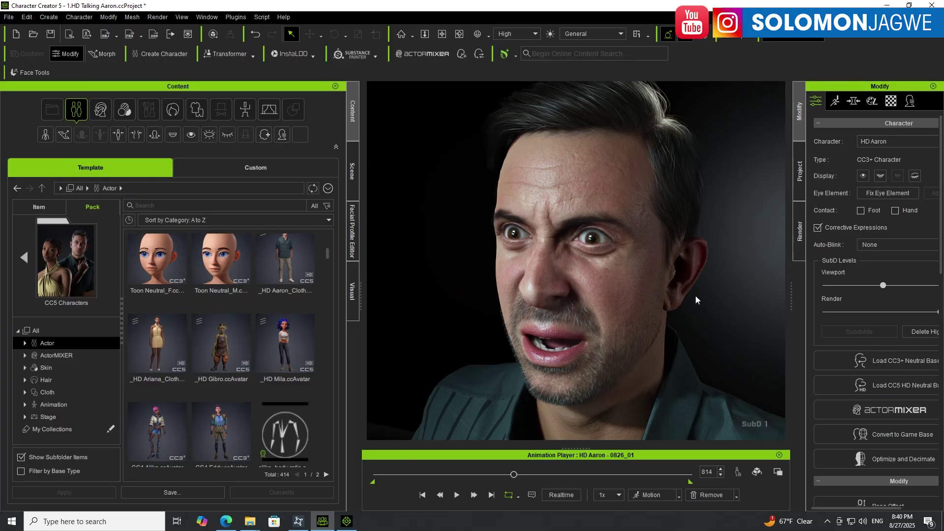
mouse_move(570, 304)
middle_down()
mouse_move(712, 300)
mouse_move(565, 298)
middle_up()
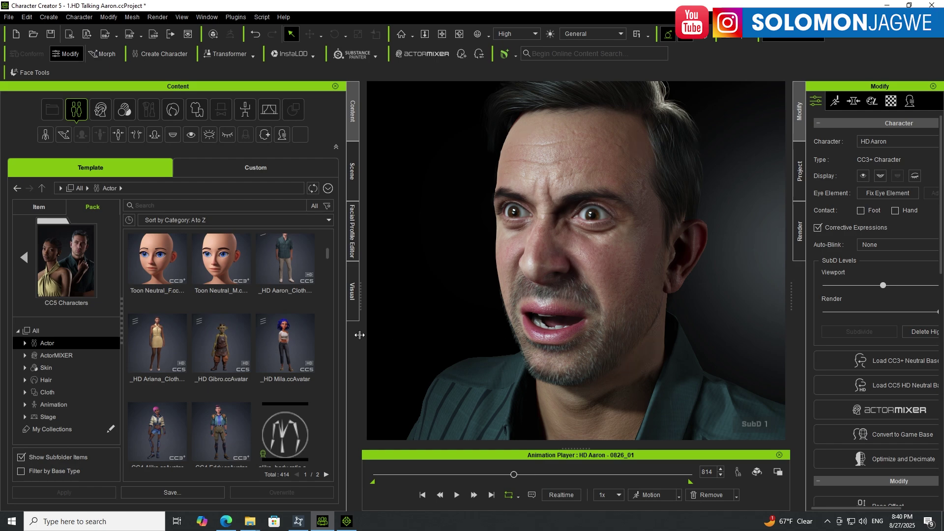
Step: Browse the Actor thumbnails in the Content panel and pick the CC4 Camila template
scroll(285, 372, up, 3)
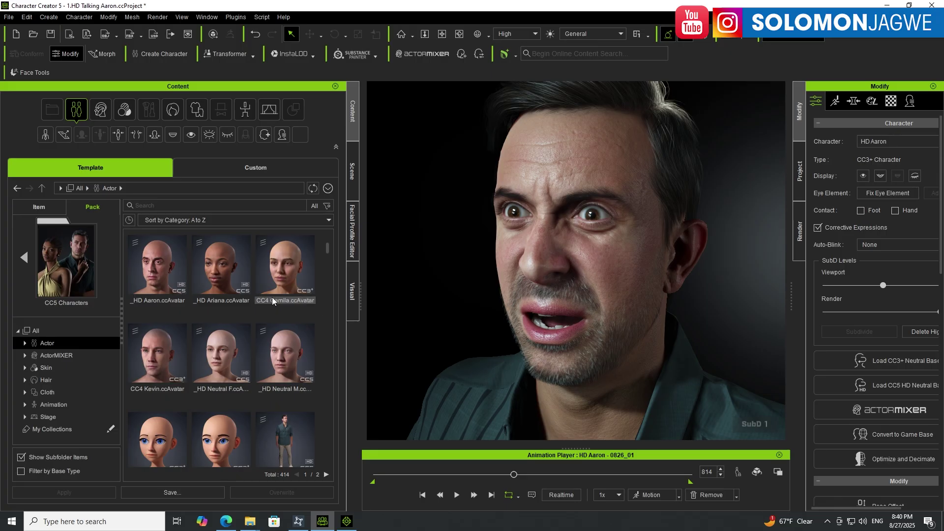
click(295, 281)
scroll(291, 396, down, 3)
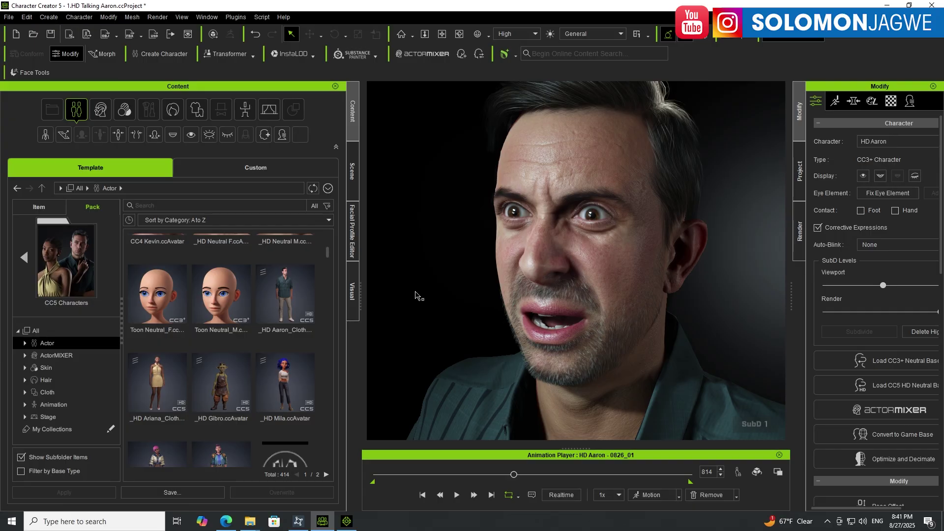
Step: Return to the Character Creator webpage and open the ActorMIXER tile under New in CC5
click(225, 521)
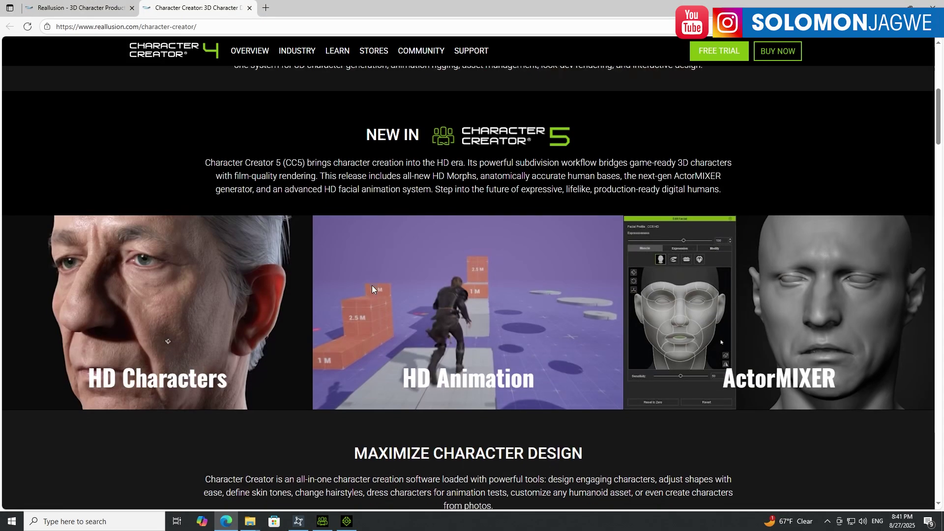
scroll(371, 285, down, 1)
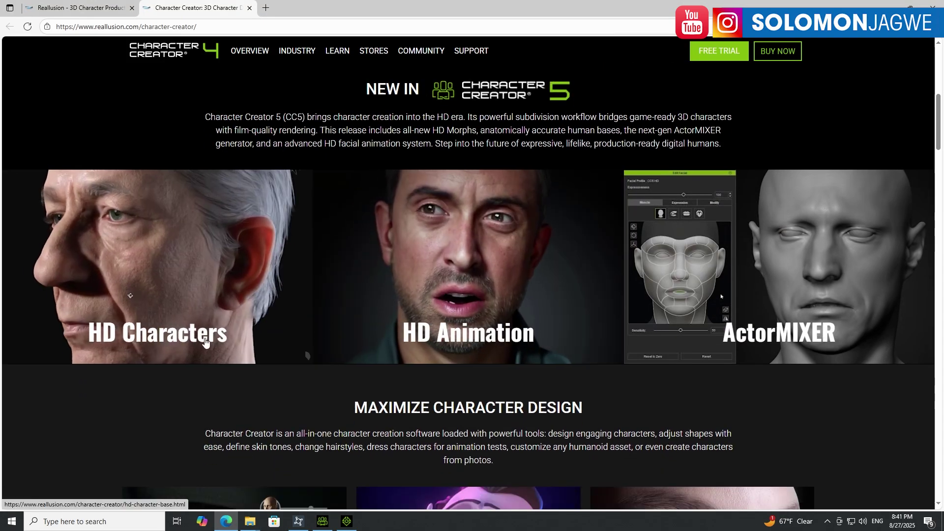
scroll(811, 308, down, 1)
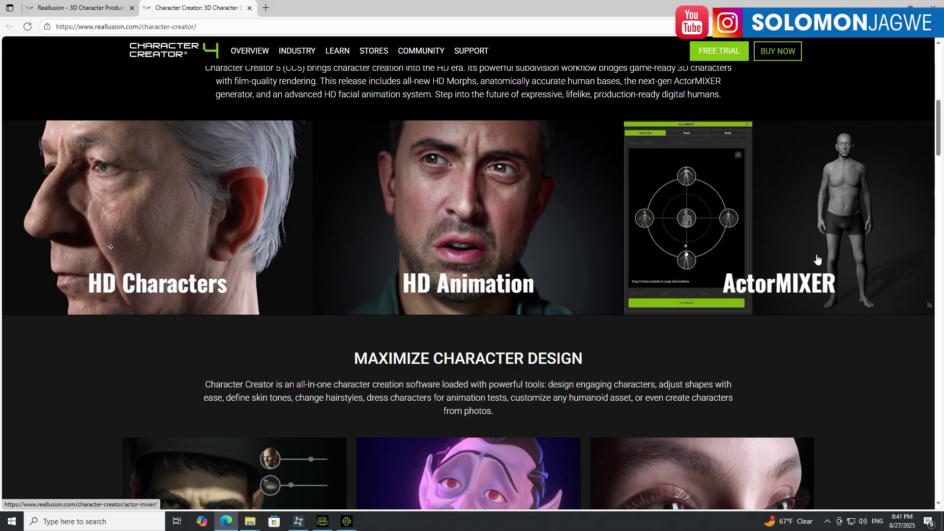
click(816, 258)
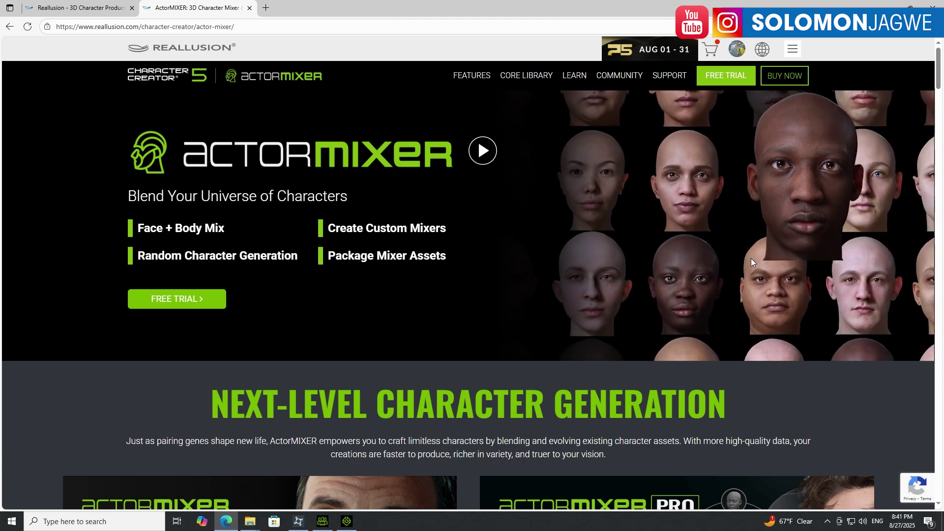
Step: Scroll through the ActorMIXER page's Mix Facial Features and Mix Body Parts sections
scroll(750, 258, down, 5)
scroll(751, 263, down, 2)
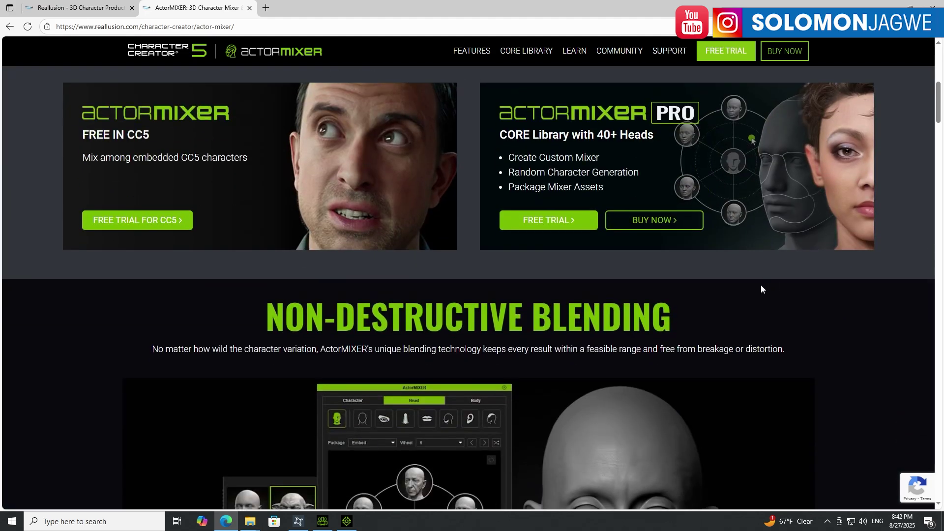
scroll(738, 285, up, 3)
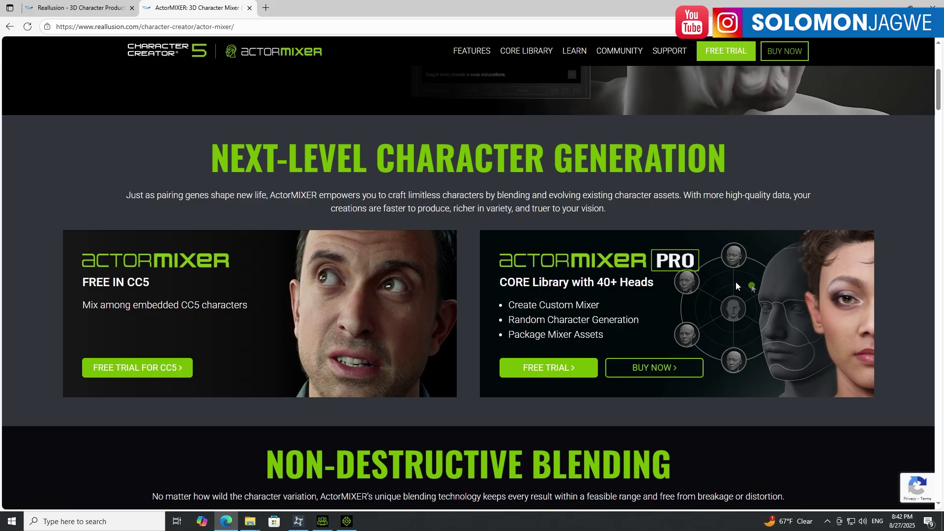
scroll(736, 282, down, 10)
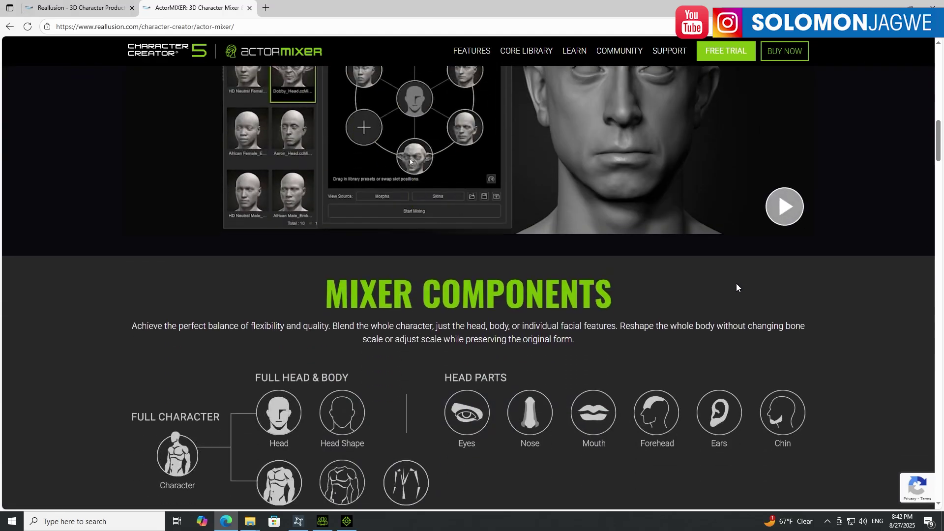
scroll(735, 287, down, 8)
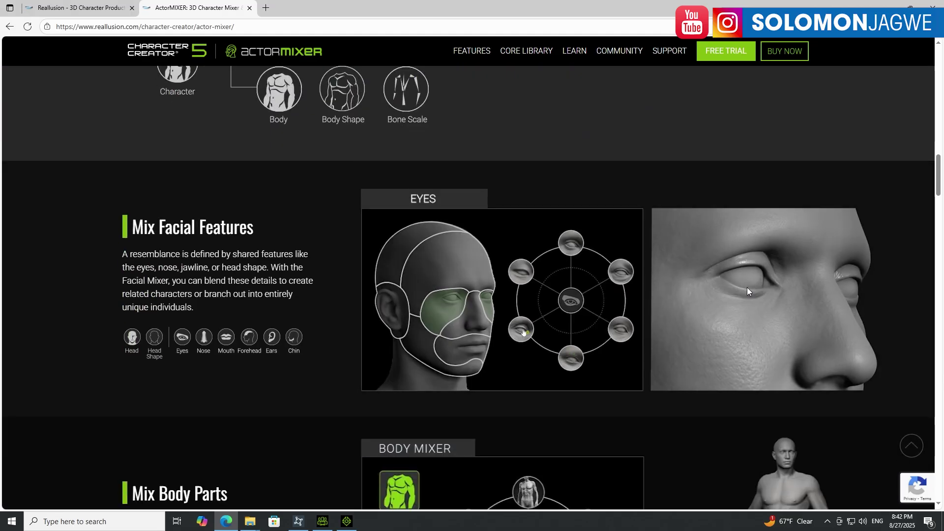
mouse_move(689, 423)
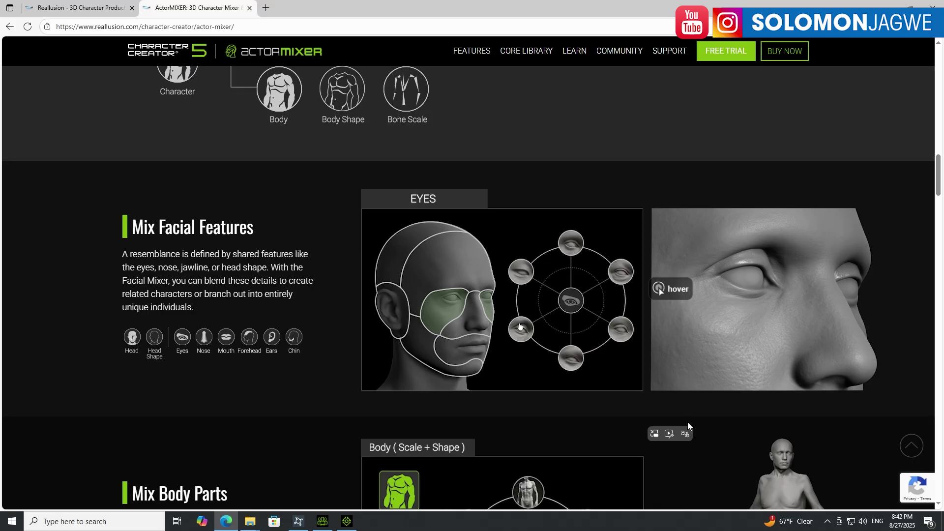
scroll(685, 415, down, 1)
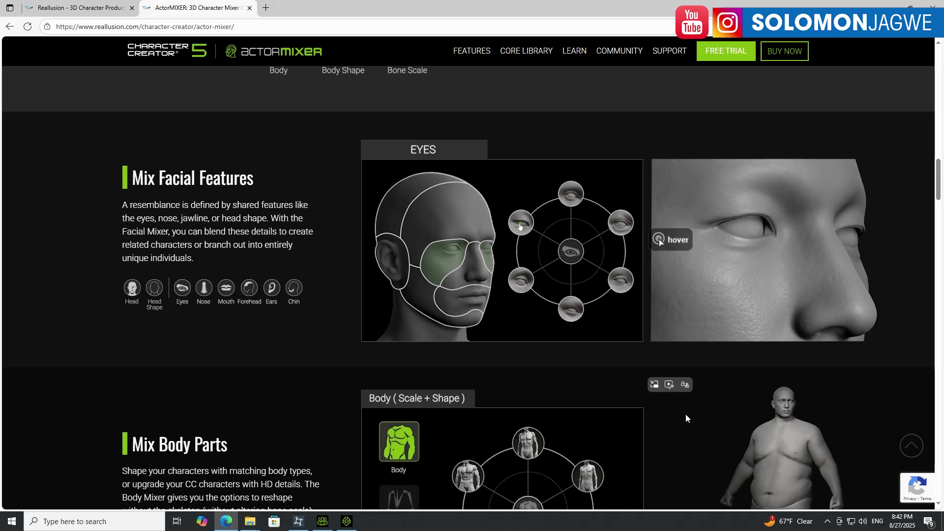
scroll(685, 418, down, 2)
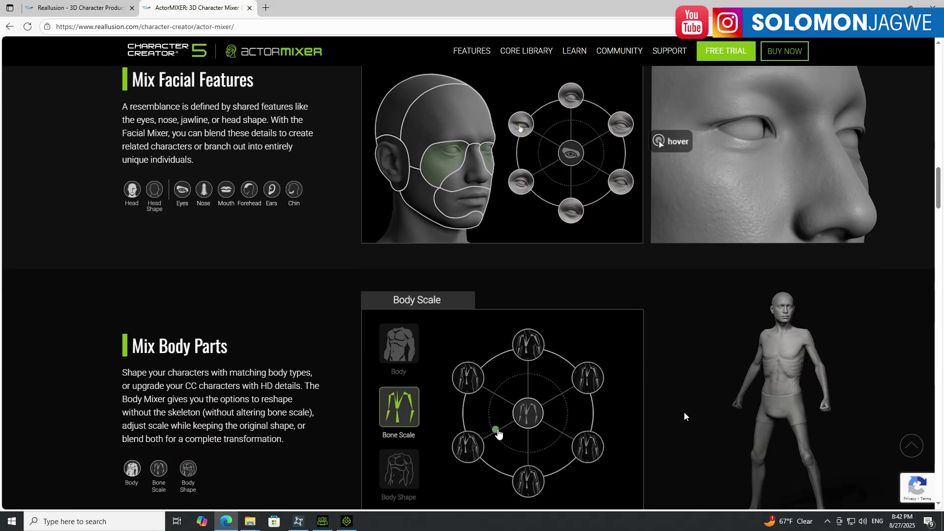
mouse_move(666, 411)
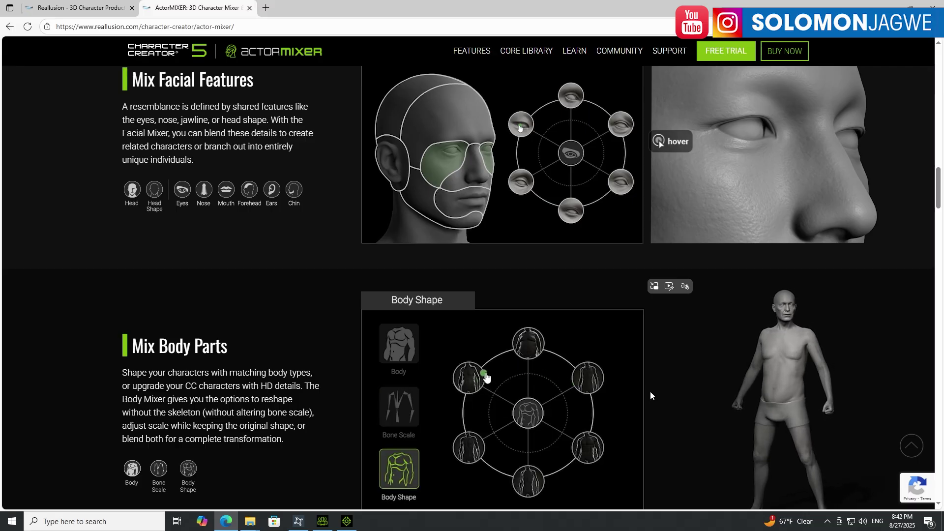
scroll(650, 391, up, 1)
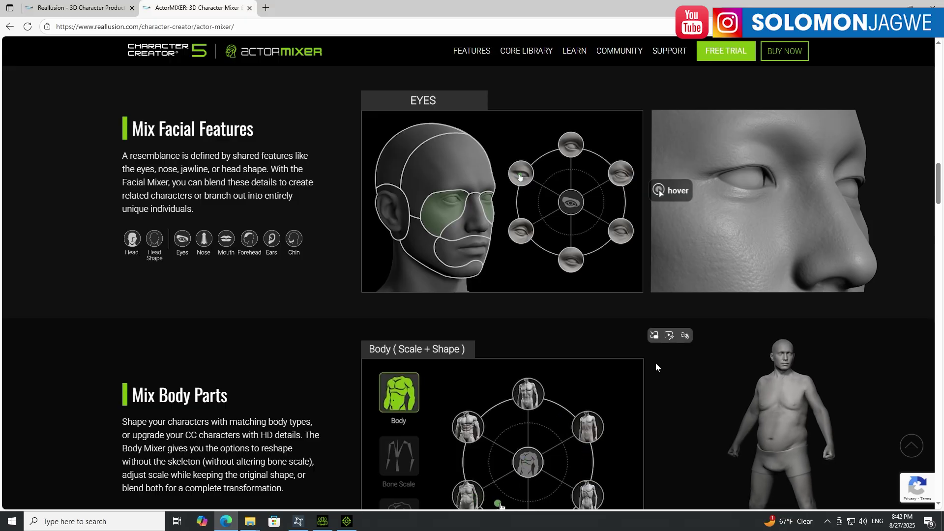
Step: Continue through Core Library and Custom Mixer Library Creation, then scroll back to the banner
scroll(654, 361, down, 3)
scroll(653, 361, down, 1)
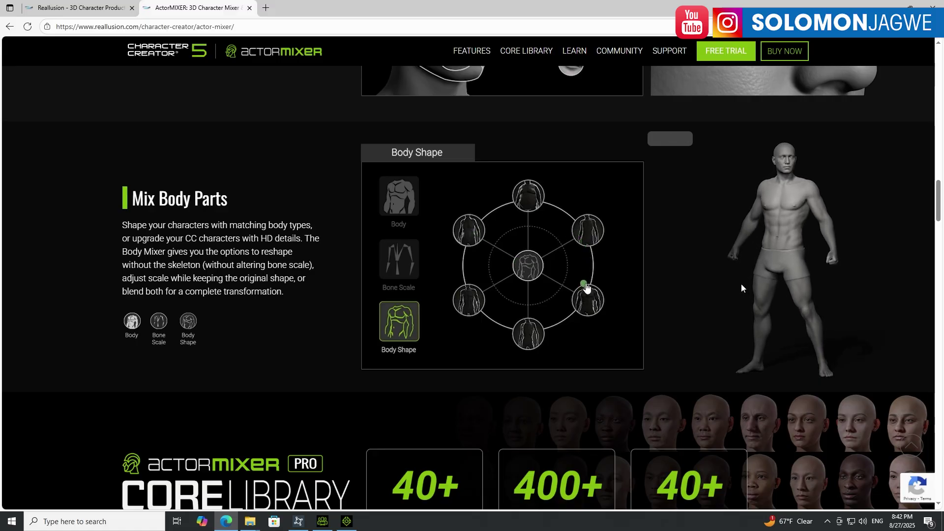
scroll(741, 286, down, 3)
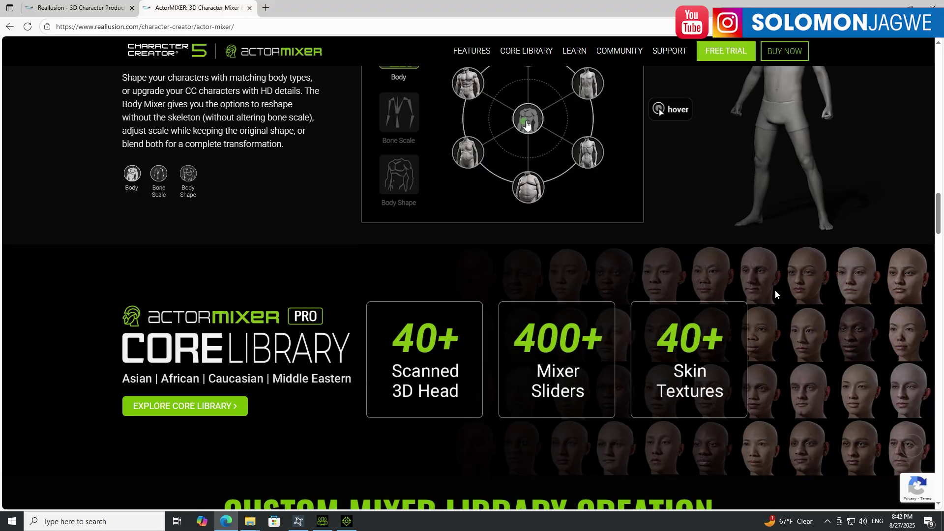
scroll(775, 291, down, 7)
scroll(775, 294, down, 1)
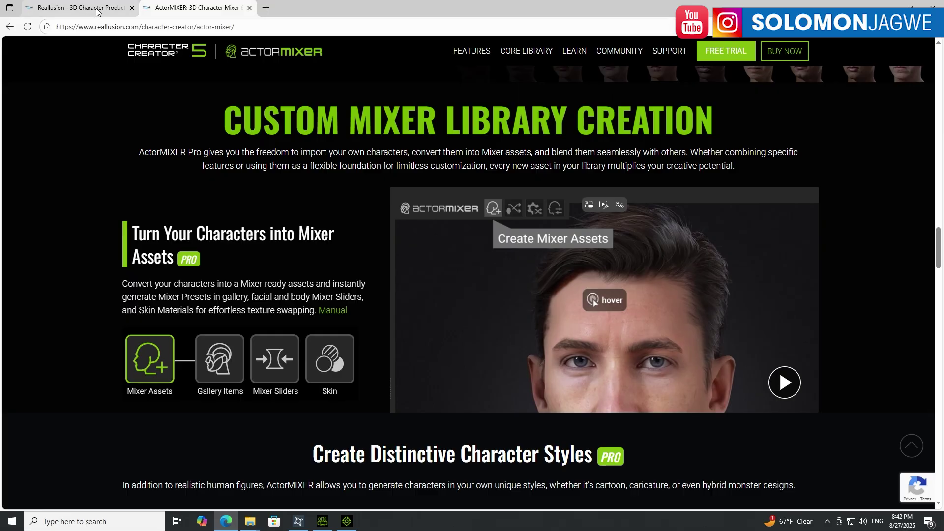
scroll(323, 186, up, 10)
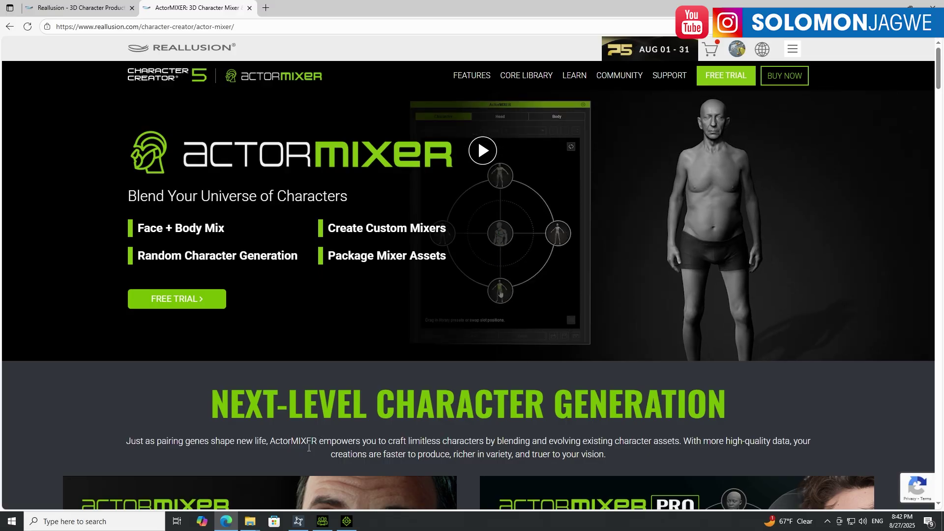
click(298, 521)
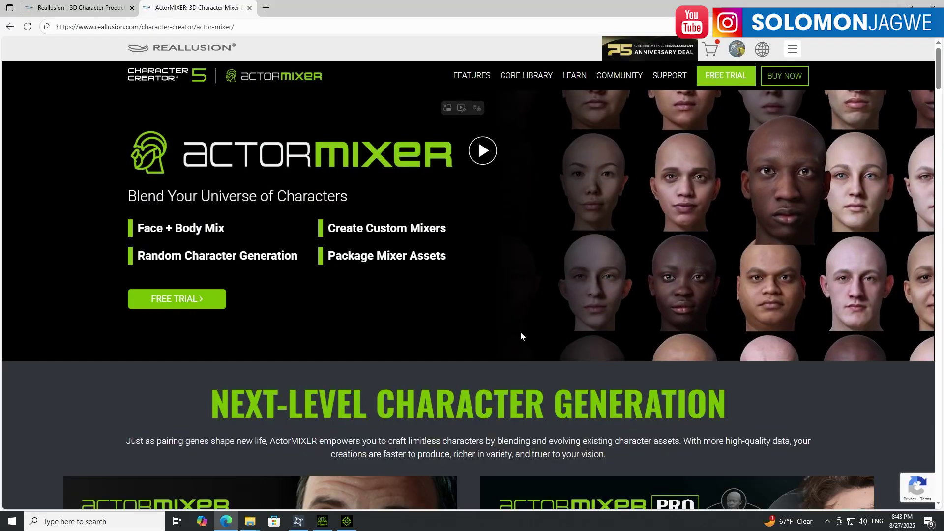
scroll(516, 315, down, 5)
scroll(521, 314, down, 3)
scroll(590, 312, up, 8)
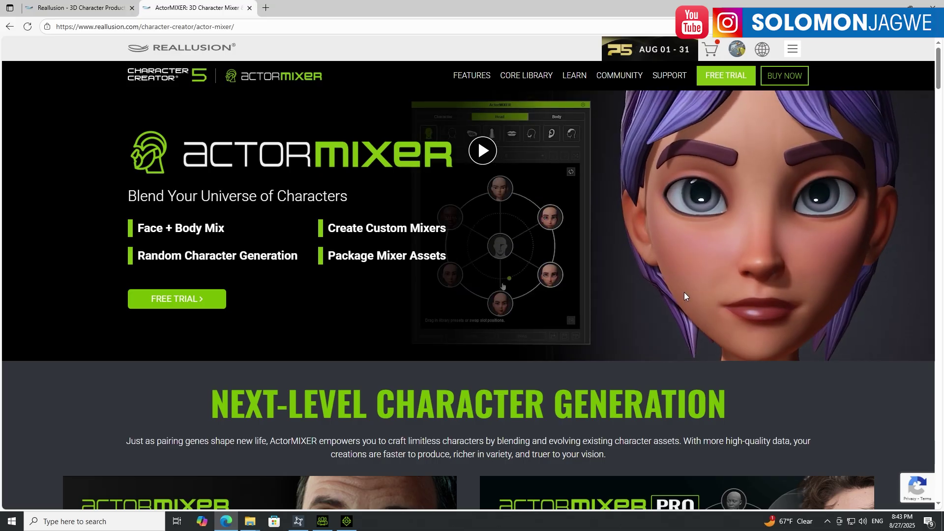
scroll(684, 292, down, 5)
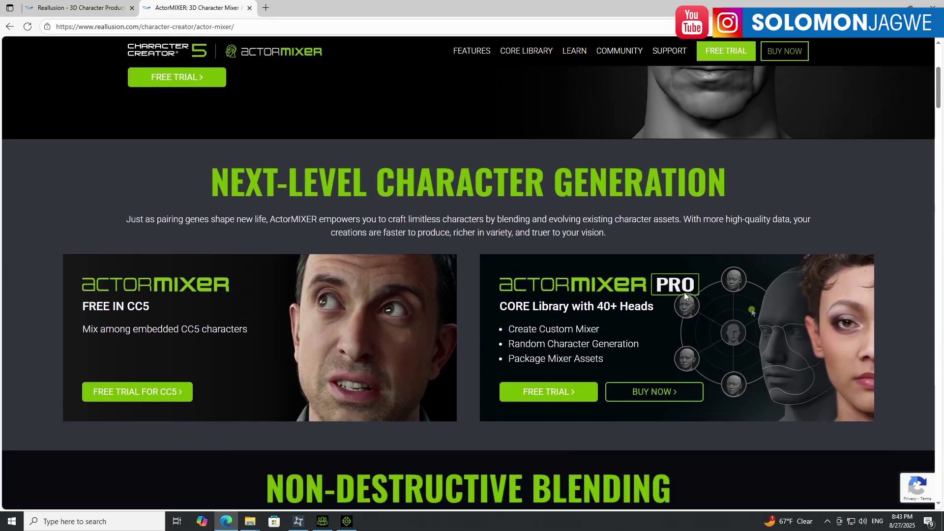
scroll(684, 294, down, 7)
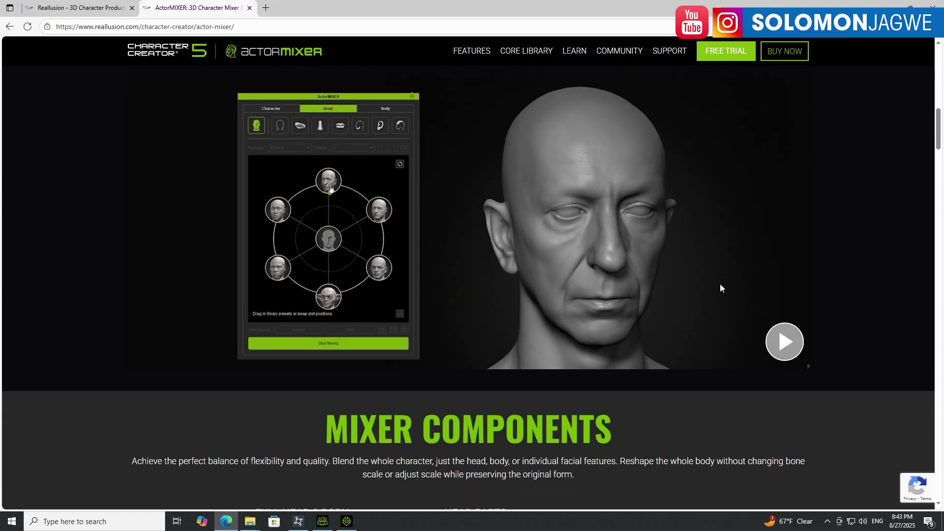
scroll(720, 285, down, 1)
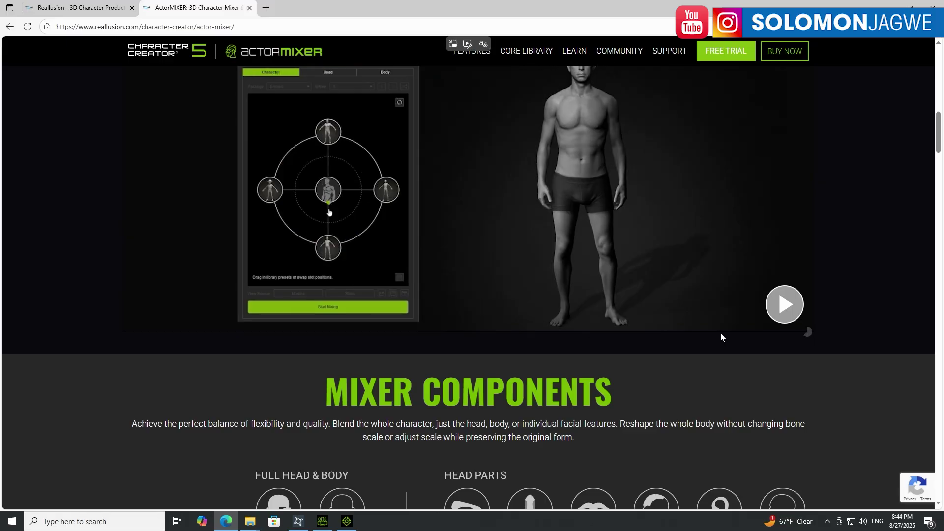
scroll(721, 337, down, 2)
scroll(720, 337, down, 8)
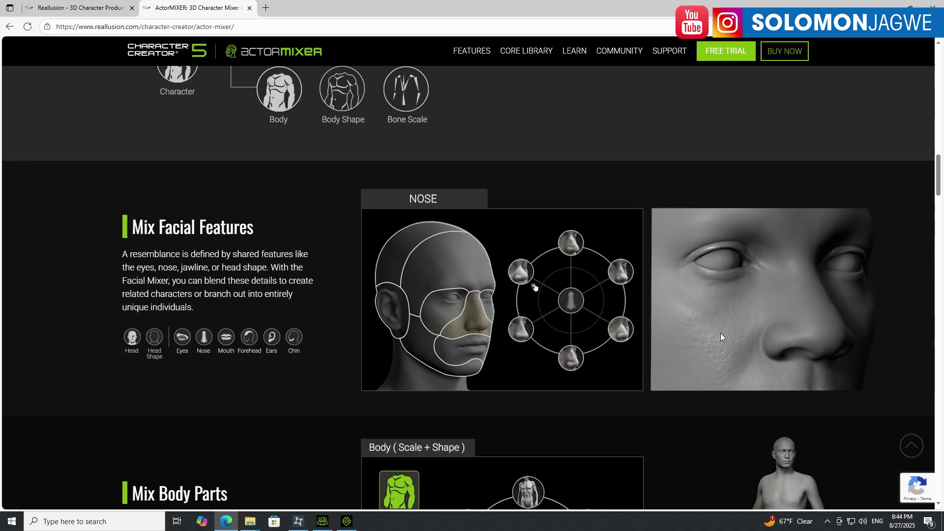
scroll(721, 334, down, 1)
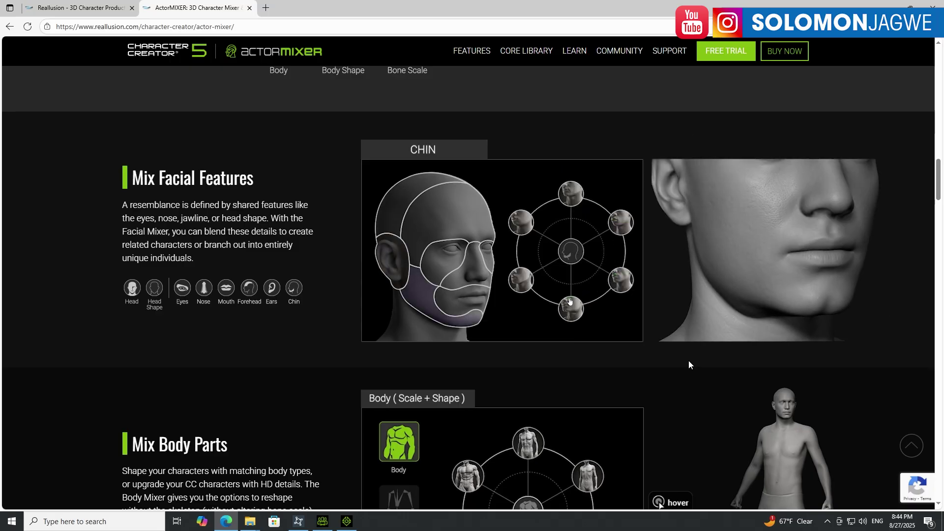
scroll(688, 364, down, 4)
scroll(687, 361, down, 5)
scroll(687, 362, up, 10)
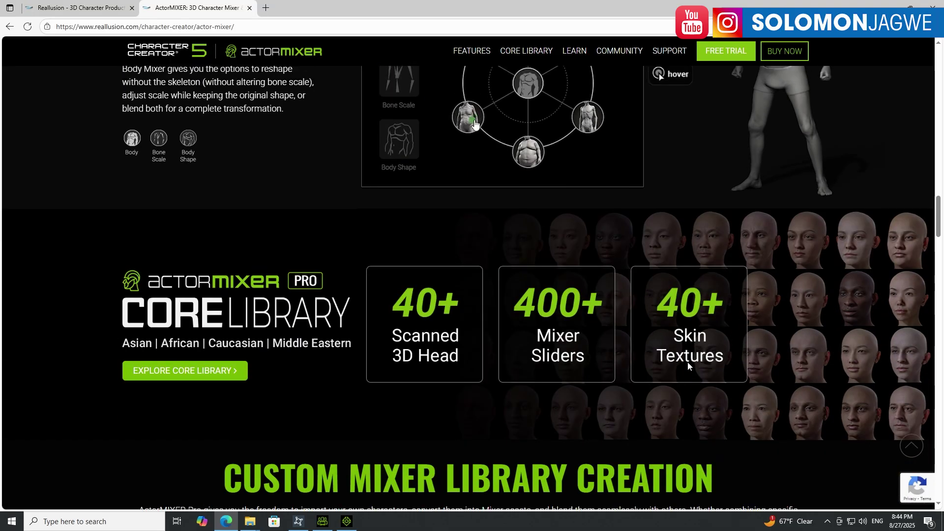
scroll(688, 362, down, 5)
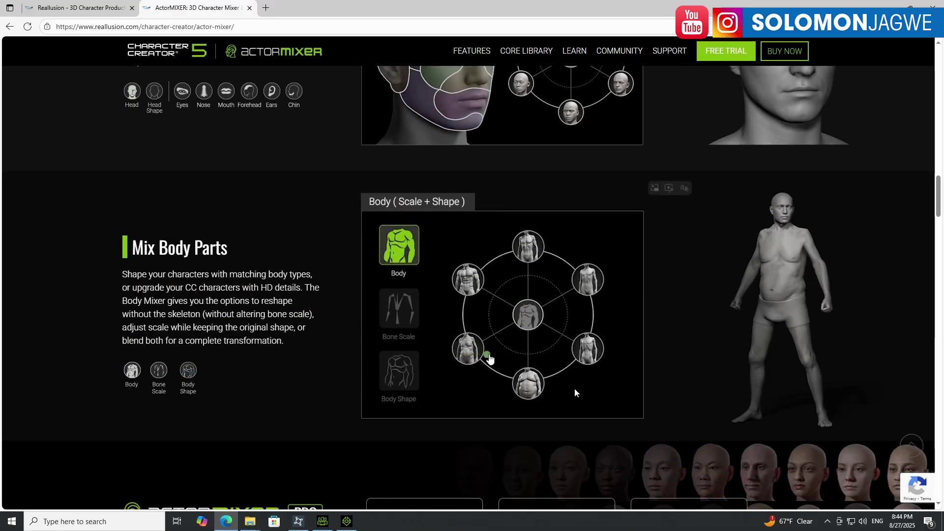
Step: View the CC5 project in iClone 8, then return to Character Creator 5's HD Aaron animation
click(348, 522)
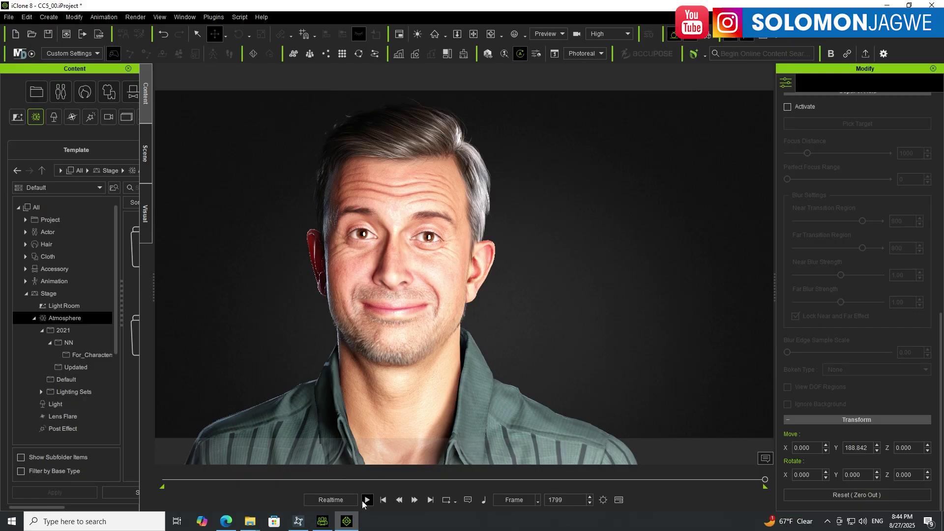
click(327, 523)
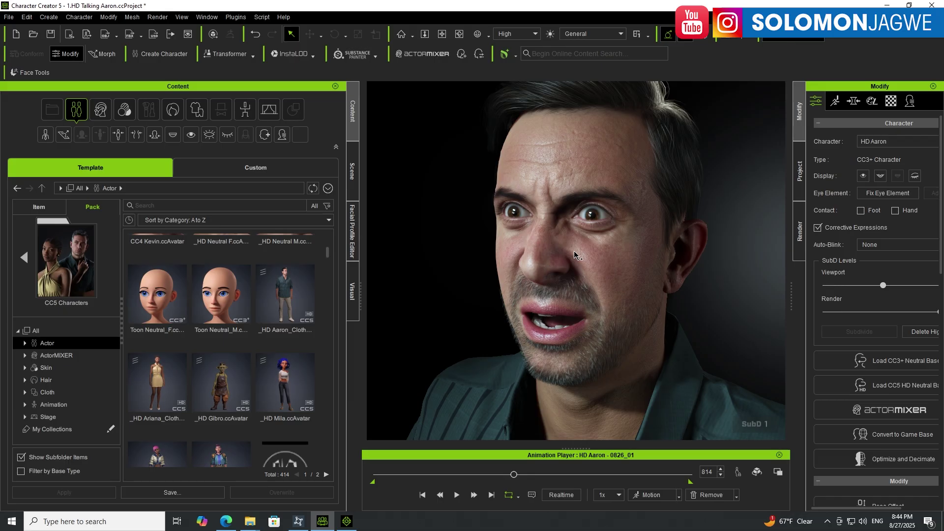
scroll(574, 254, down, 2)
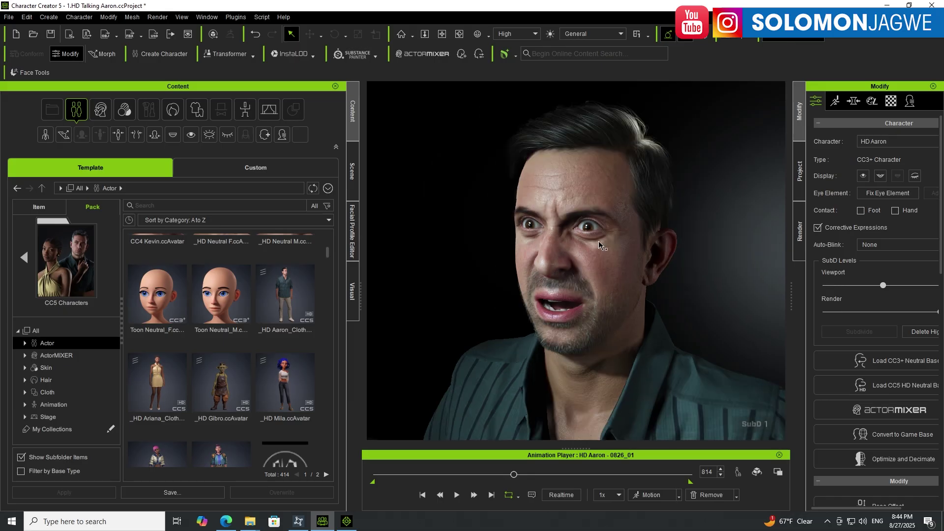